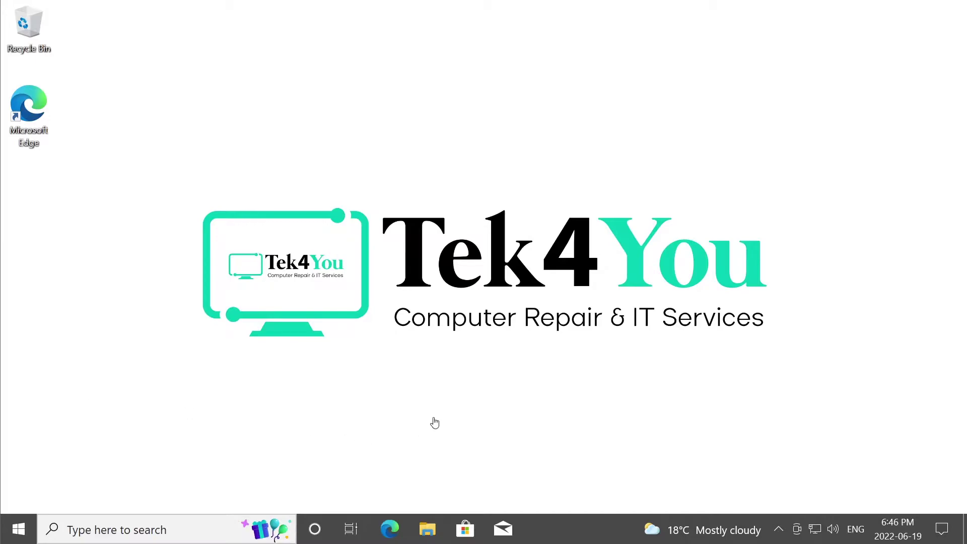
Open This PC from Recent files to list drives C: and D:, then bring up its context menu.
left_click(428, 529)
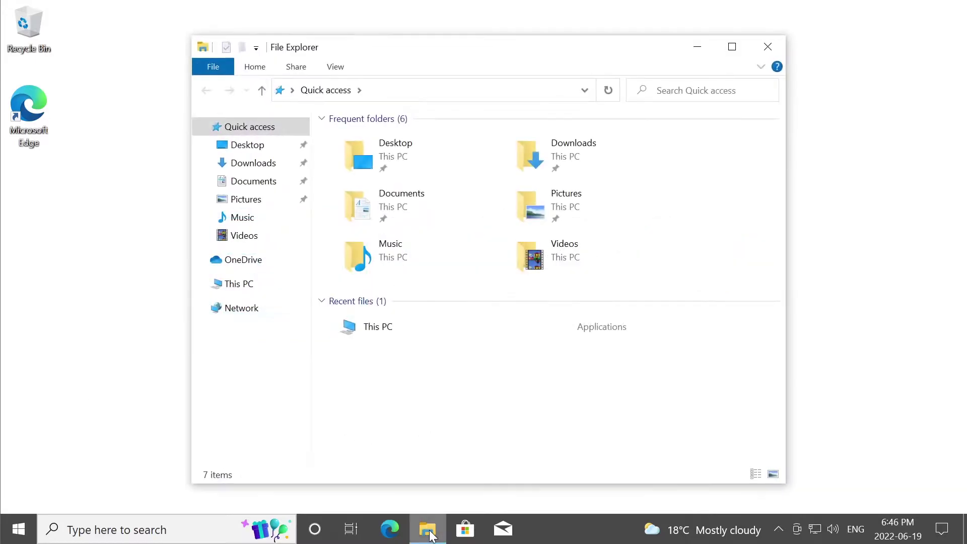
double_click(381, 328)
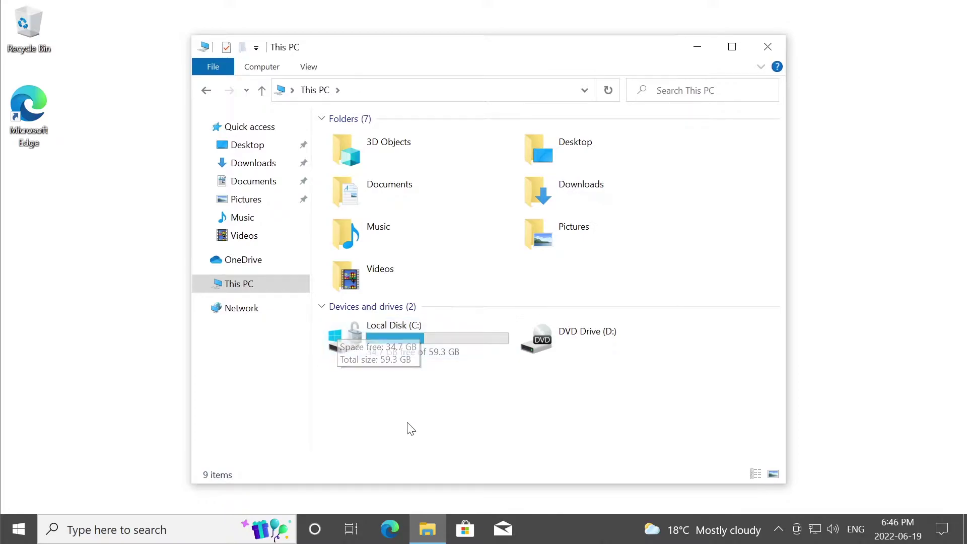
right_click(244, 285)
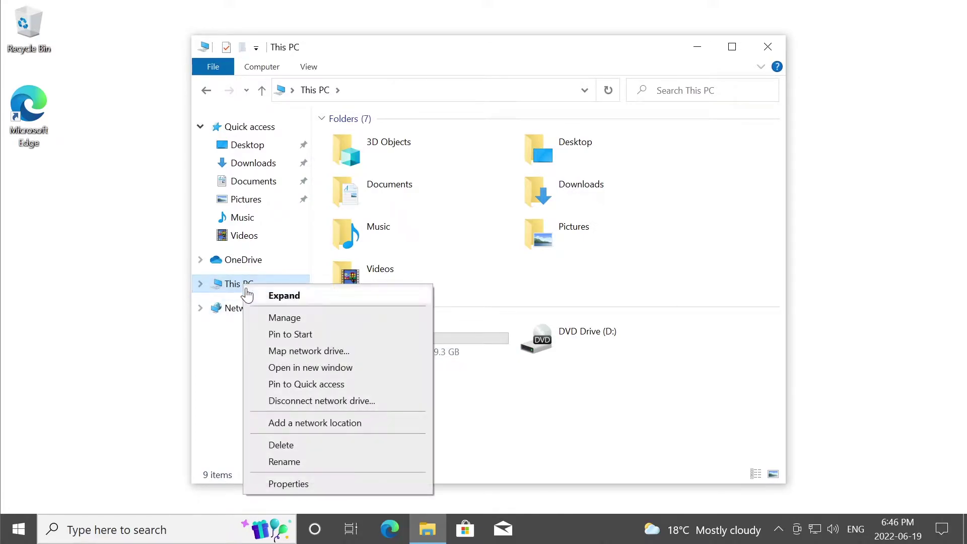
Open Disk Management in Computer Management to see the 59.39 GB BitLocker-encrypted C: partition.
left_click(312, 319)
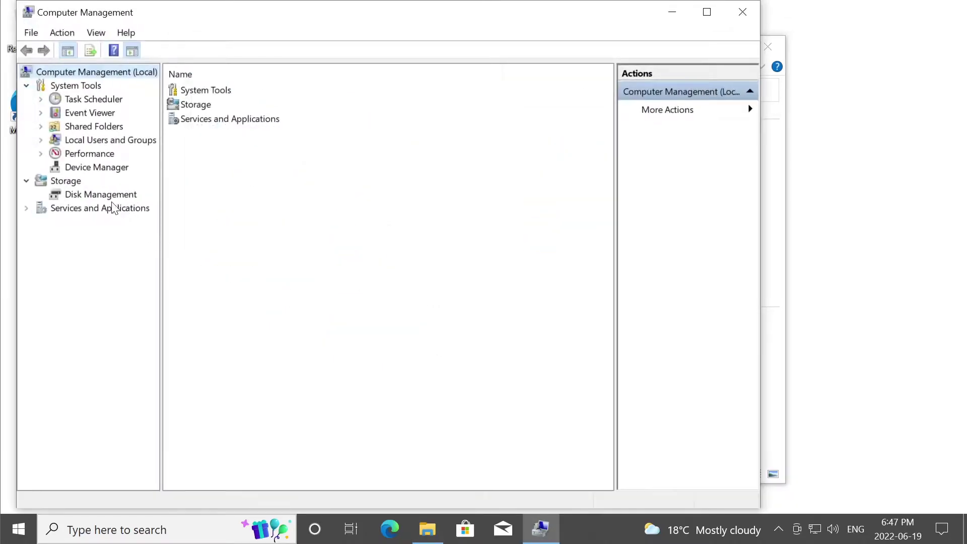
left_click(107, 196)
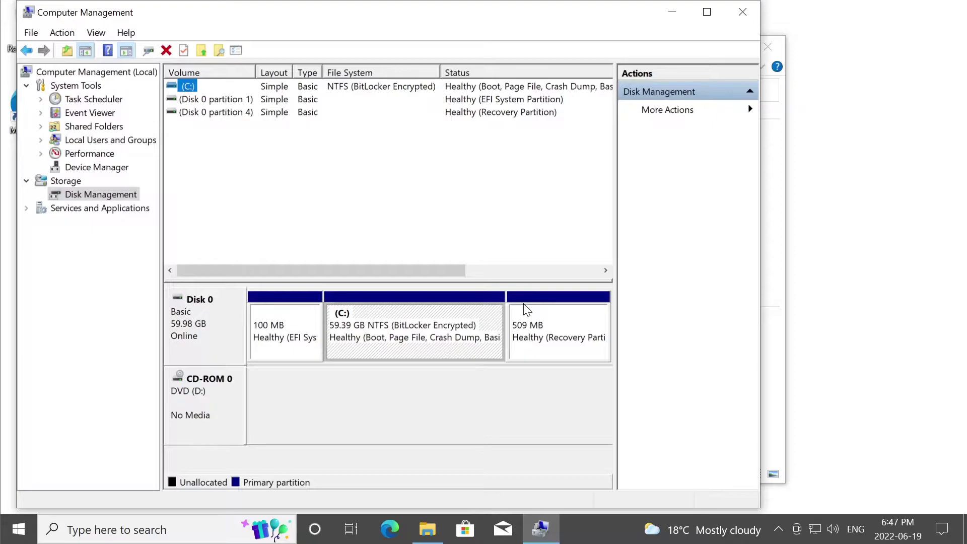
Open Manage BitLocker from a 'bit' search and cancel turning off BitLocker on drive C:.
left_click(20, 531)
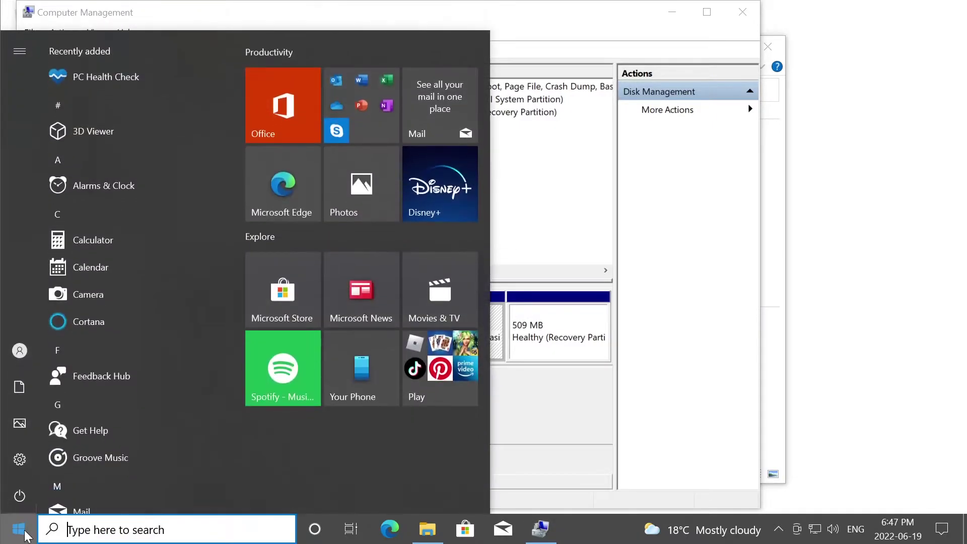
type("bit")
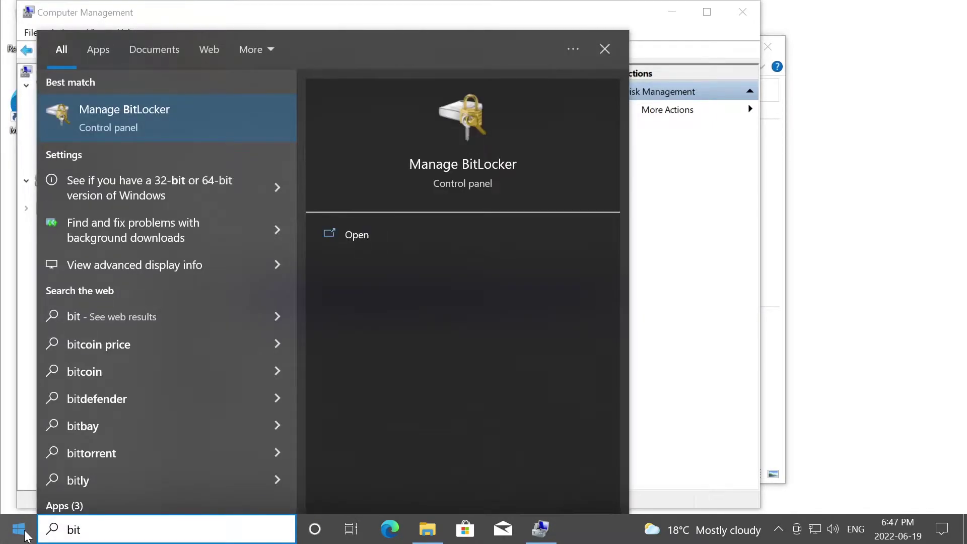
left_click(149, 128)
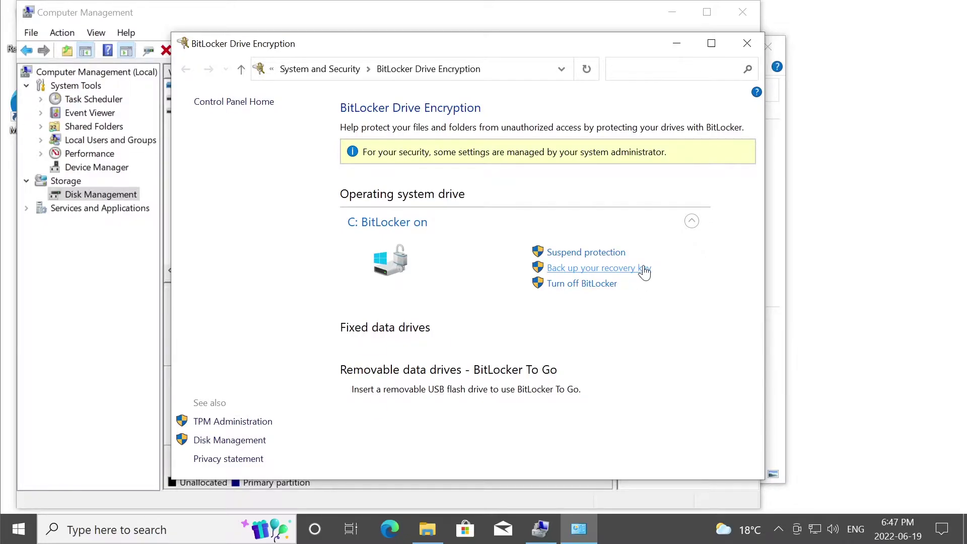
left_click(599, 285)
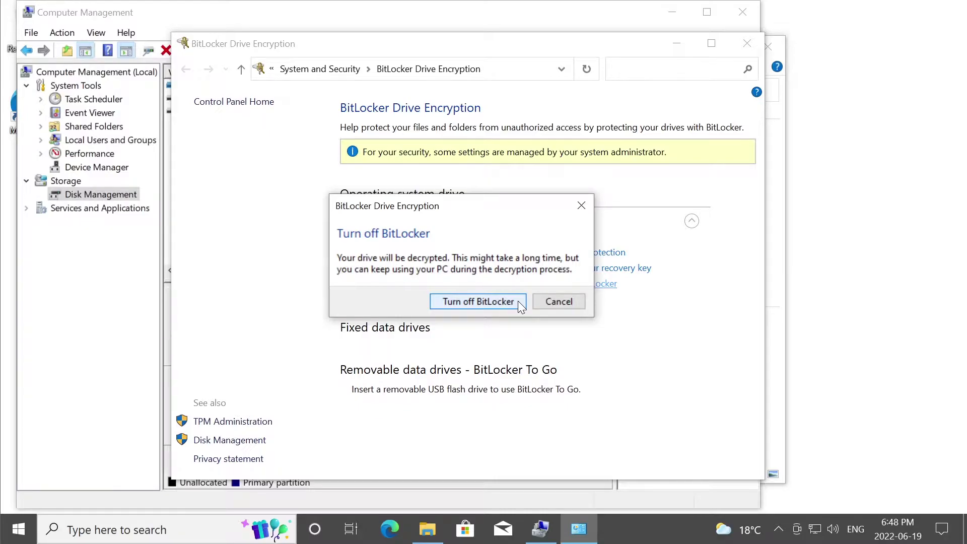
left_click(553, 301)
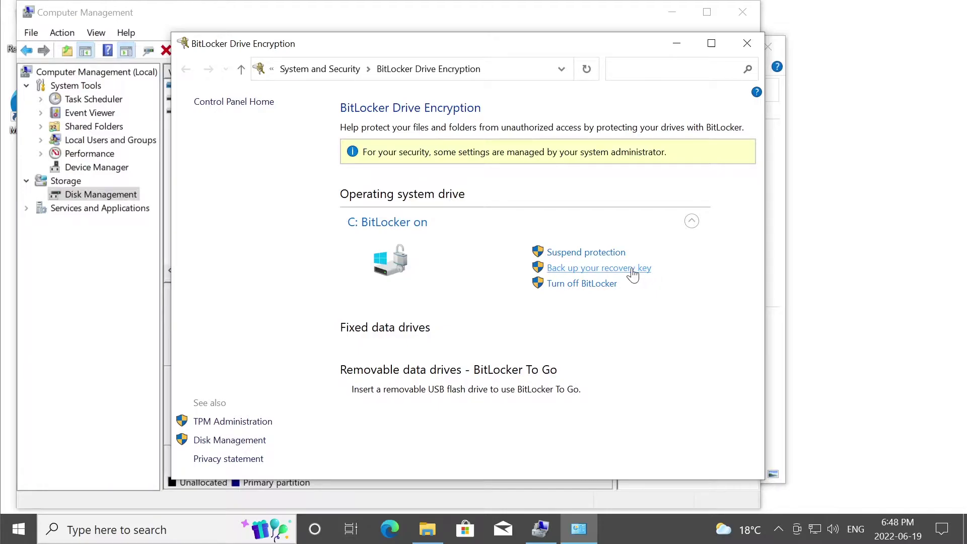
Start the recovery key backup for drive C: to show the Microsoft account, file and print options.
left_click(633, 274)
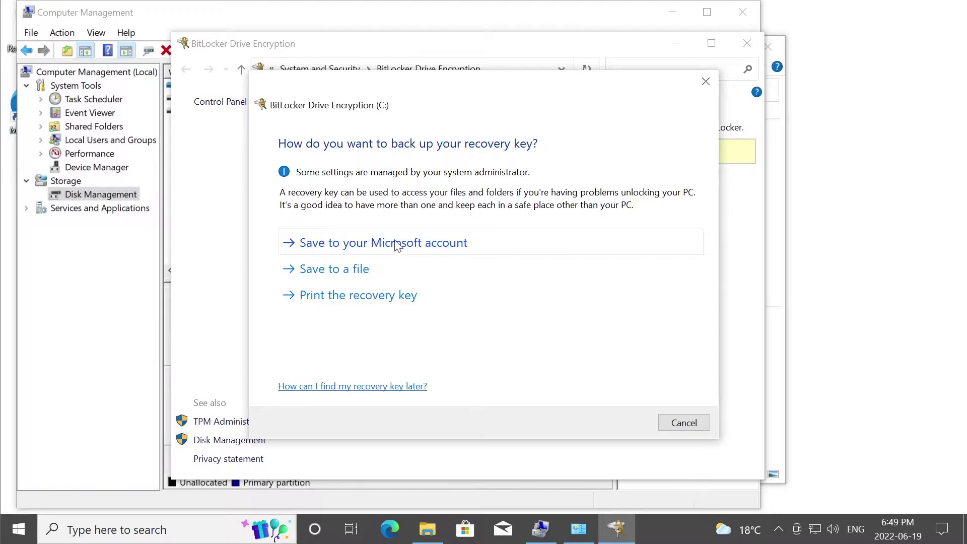
Try saving the recovery key as a file on the Desktop and dismiss the location error.
left_click(366, 273)
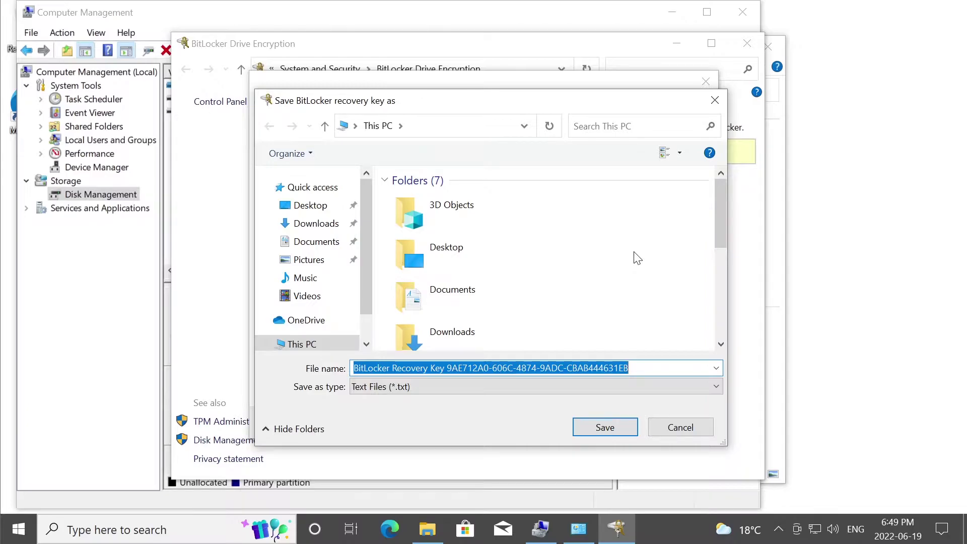
left_click(312, 206)
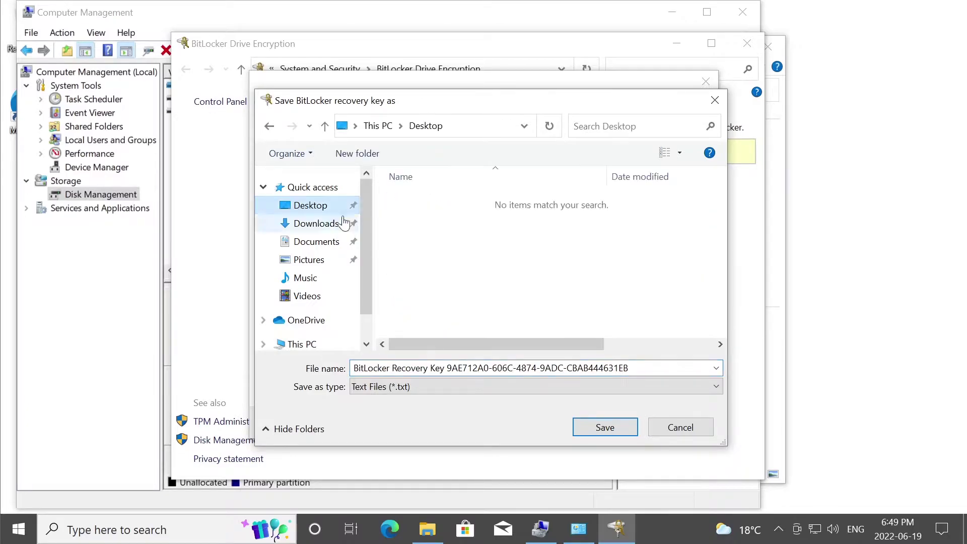
left_click(617, 426)
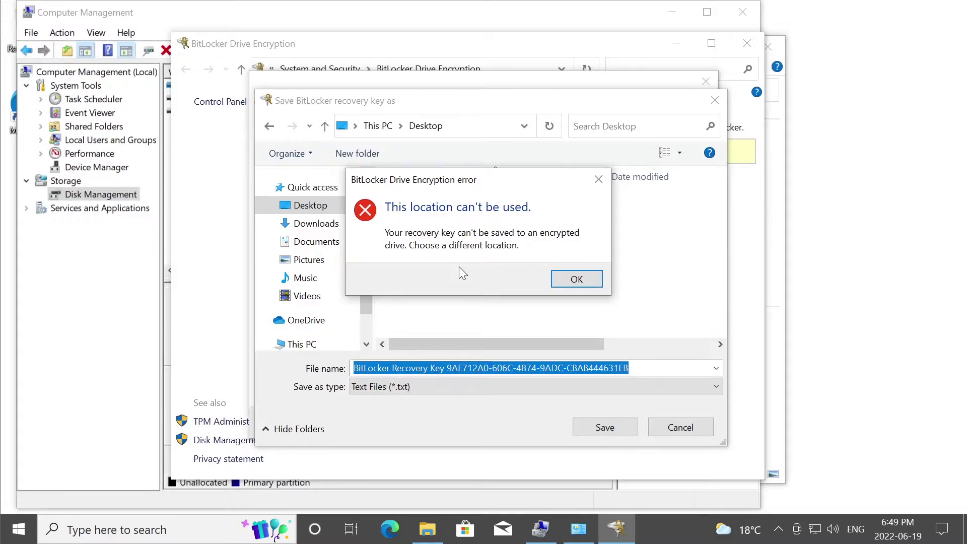
left_click(574, 278)
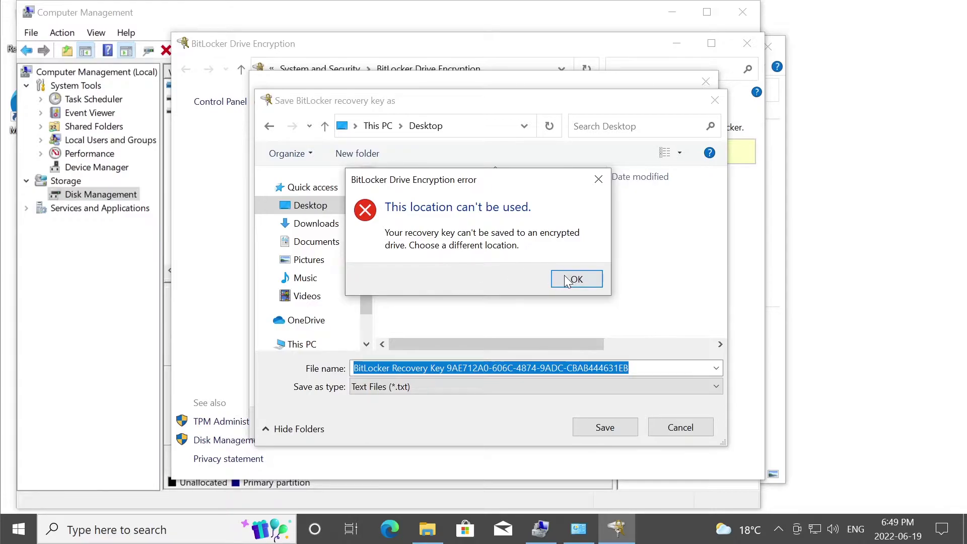
Copy the suggested recovery-key file name and cancel saving to a file.
left_click(302, 344)
scroll(503, 292, "down", 5)
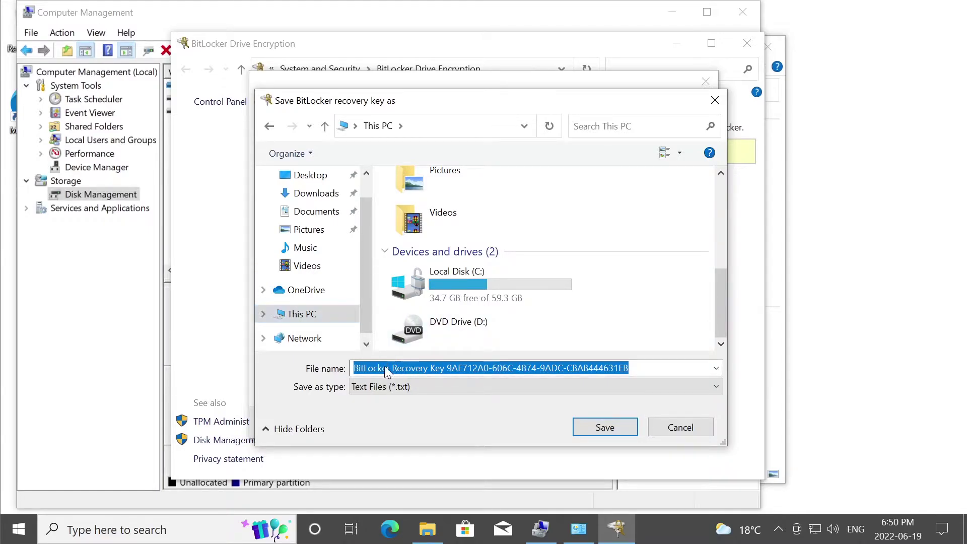
right_click(386, 367)
left_click(445, 224)
left_click(677, 426)
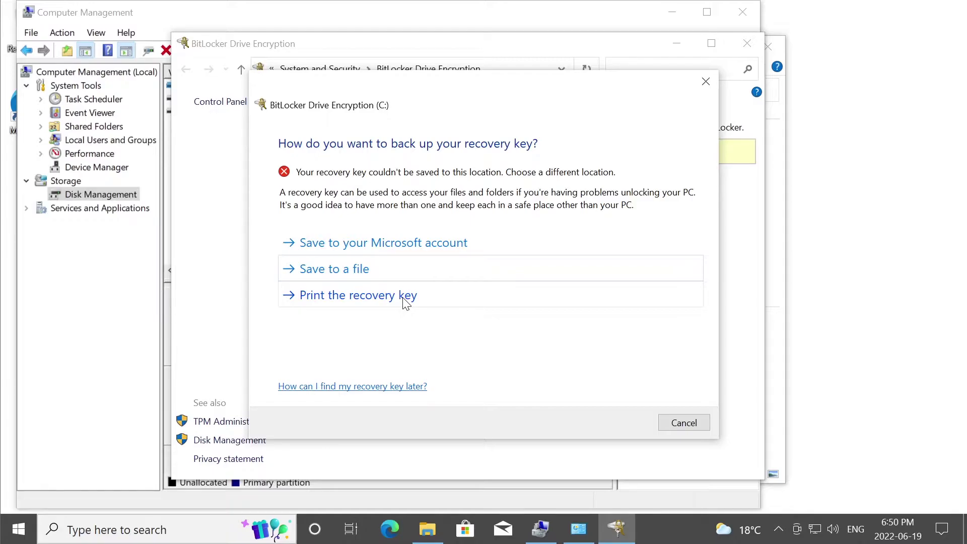
Print the recovery key to Microsoft Print to PDF, keeping 1 copy.
left_click(403, 298)
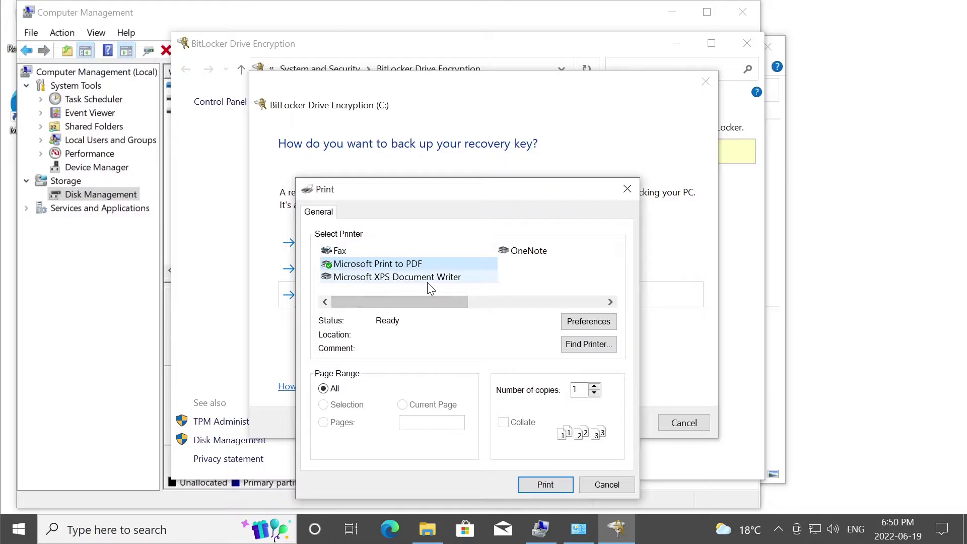
left_click(593, 386)
left_click(594, 387)
left_click(594, 393)
left_click(594, 394)
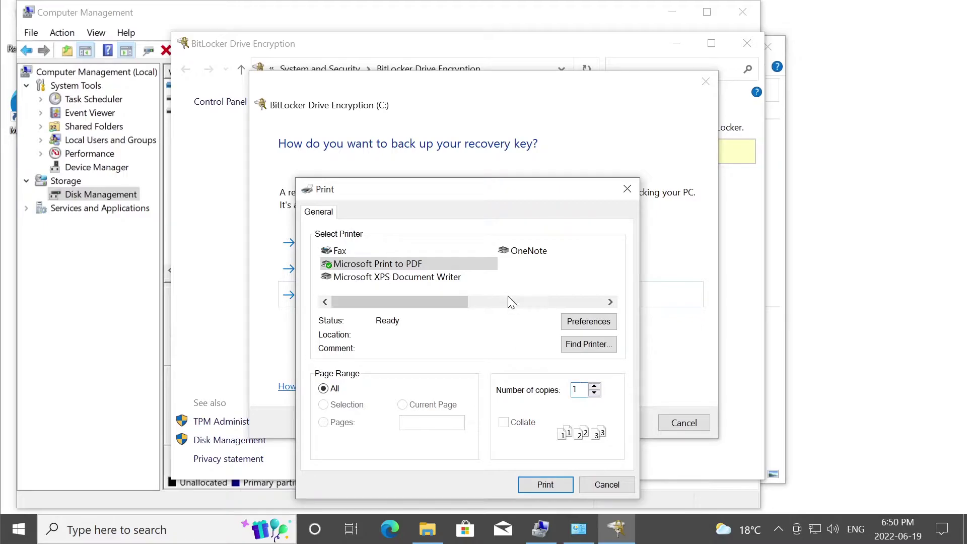
left_click(403, 265)
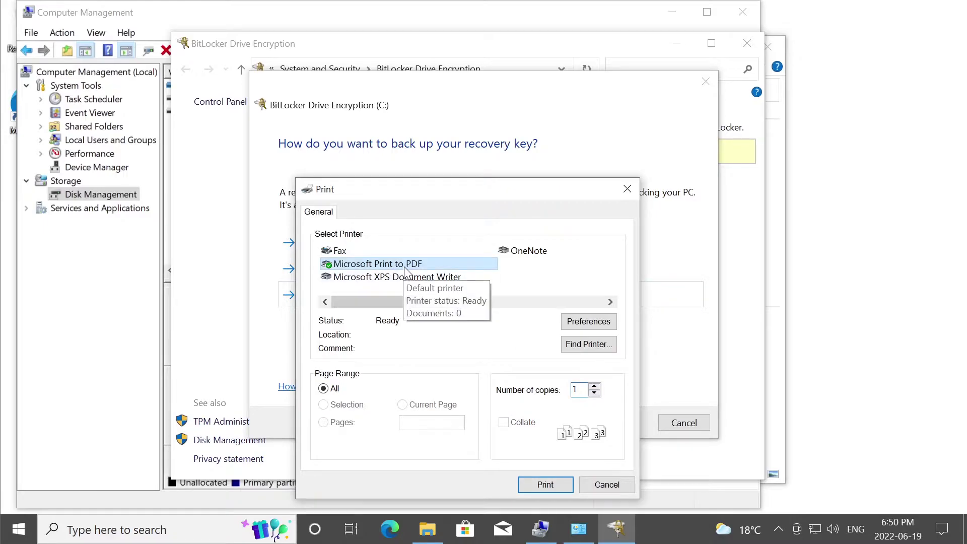
left_click(553, 484)
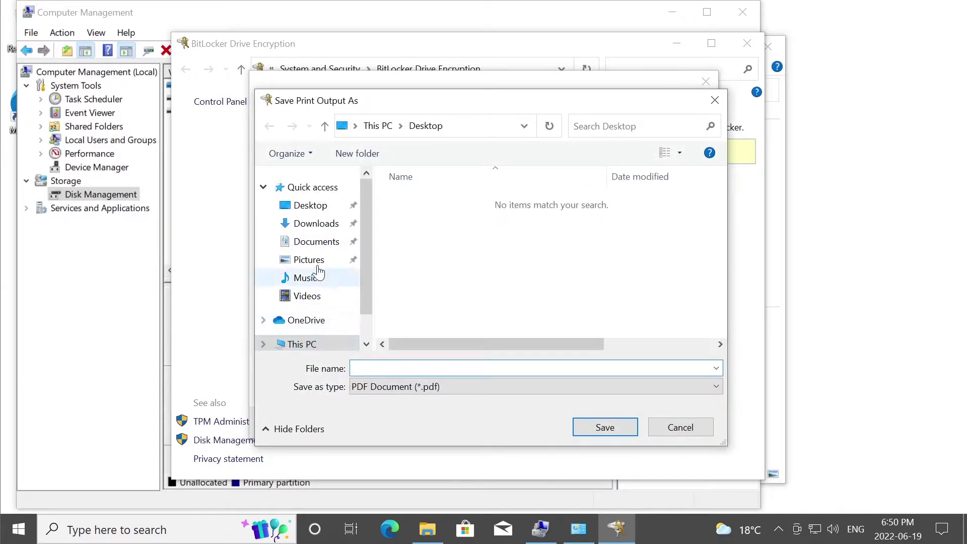
Save the PDF to the Desktop under the pasted recovery-key file name.
left_click(310, 207)
left_click(424, 363)
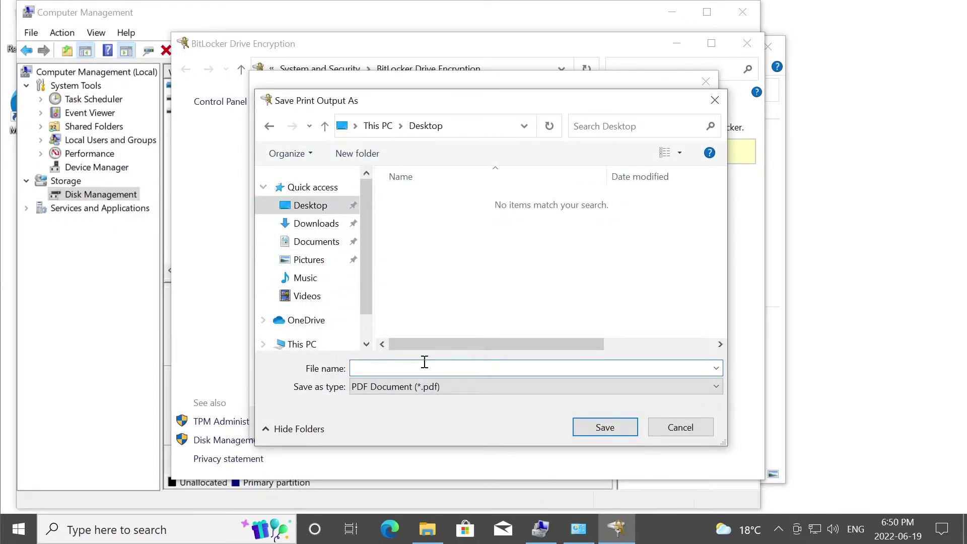
key("ctrl+v")
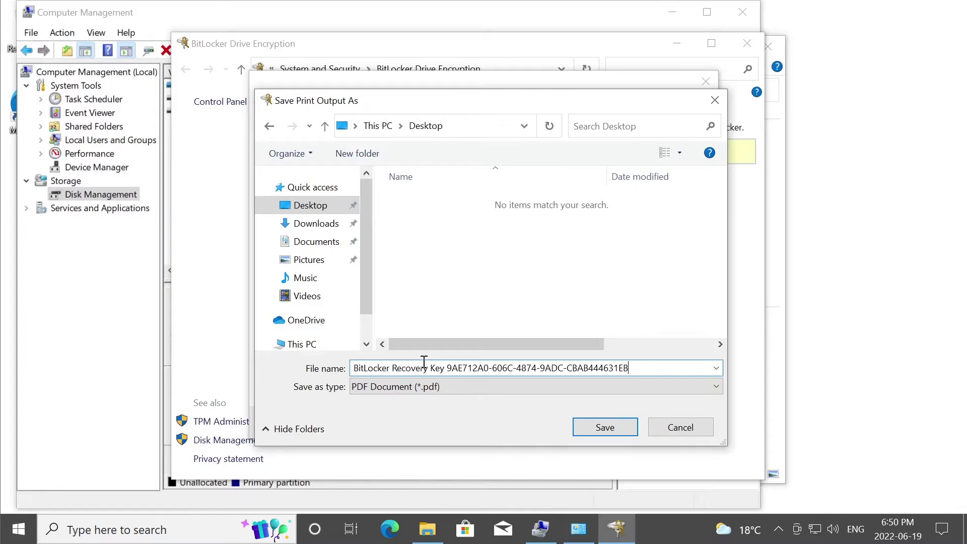
Save the recovery-key PDF, finish the backup, and close BitLocker and Computer Management.
left_click(606, 426)
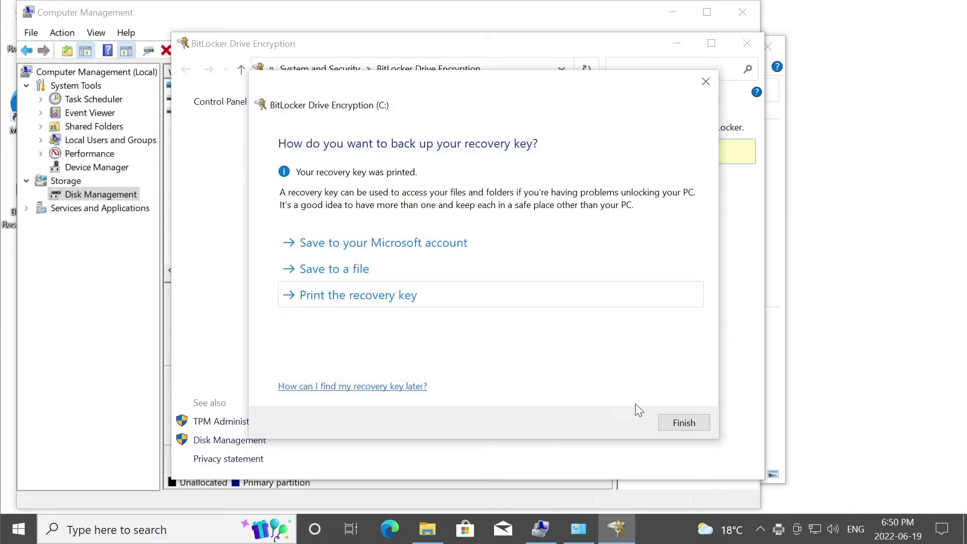
left_click(683, 422)
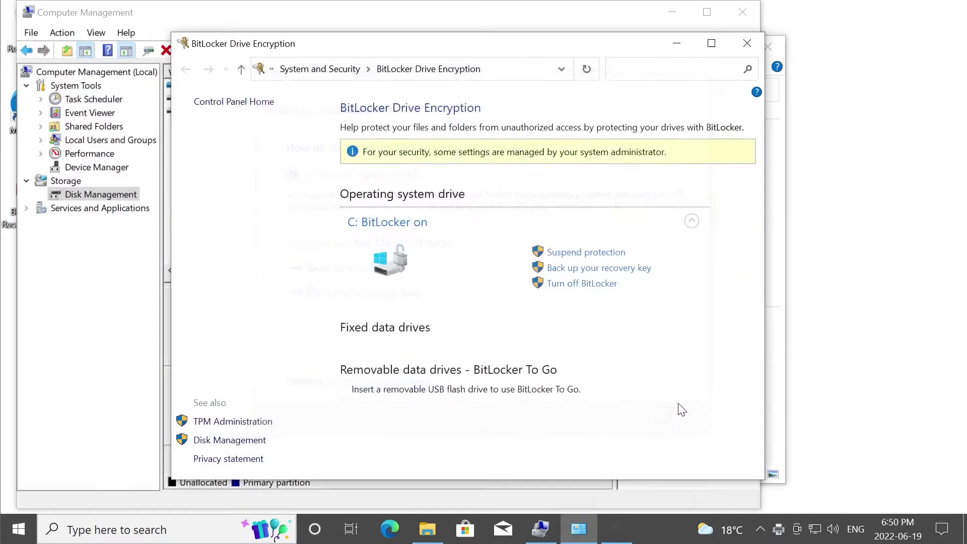
left_click(746, 43)
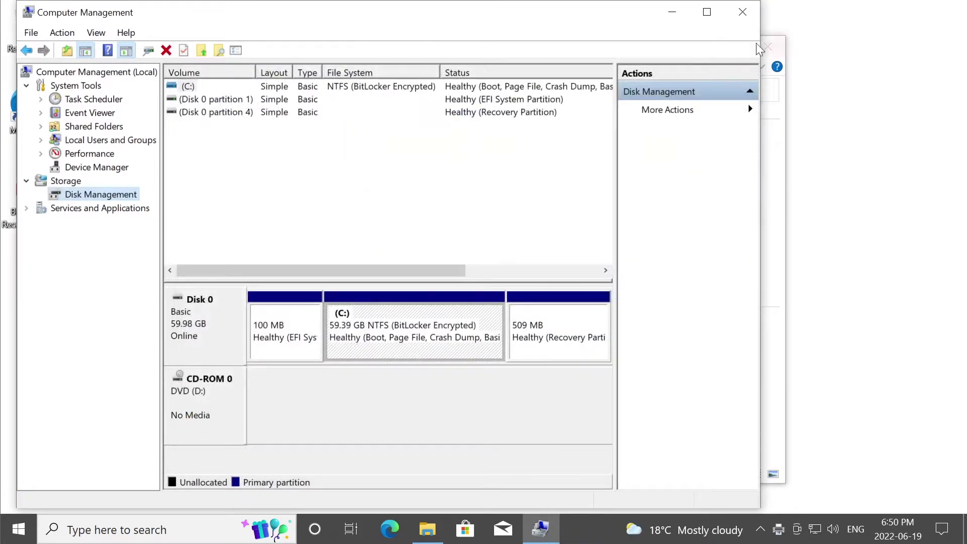
left_click(742, 12)
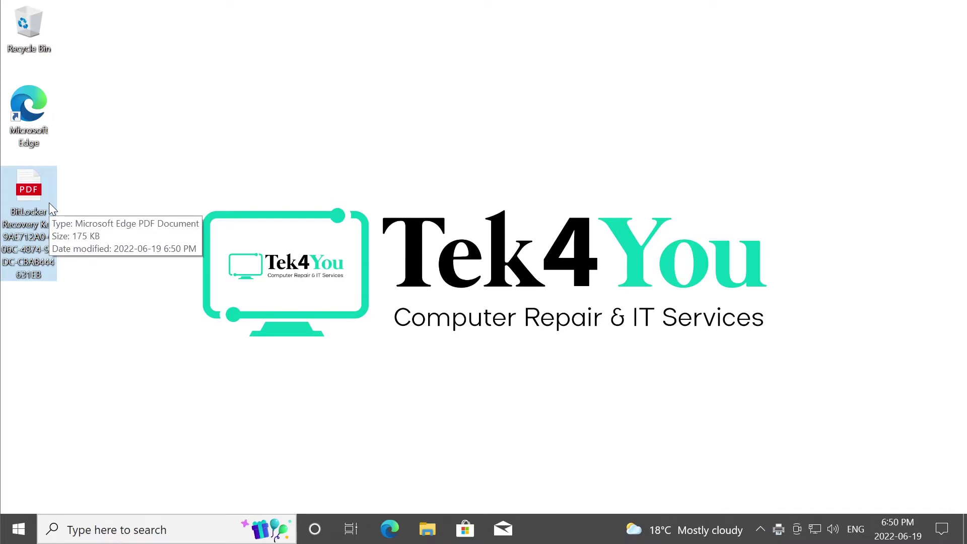
Open the recovery-key PDF in Edge, copy its identifier and recovery key, then close Edge.
double_click(36, 184)
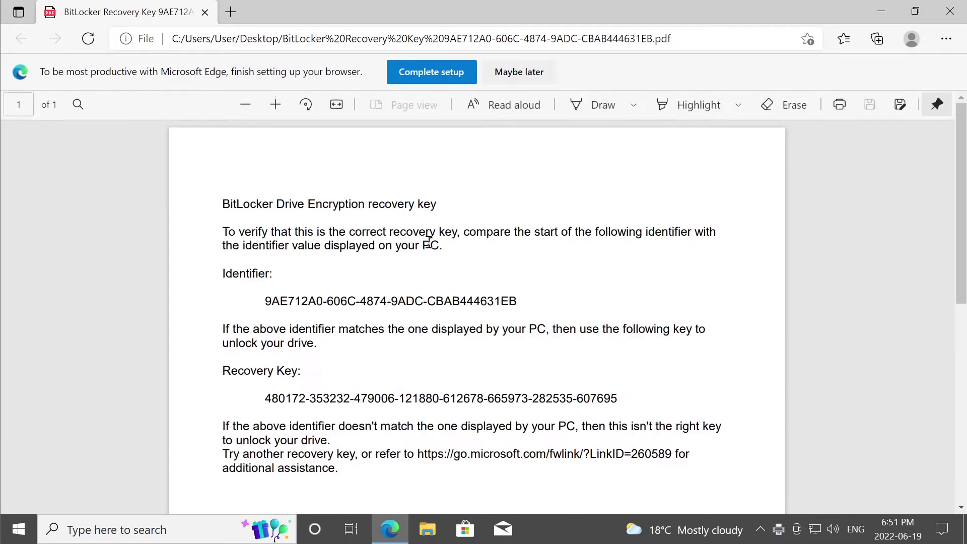
left_click_drag(521, 301, 253, 299)
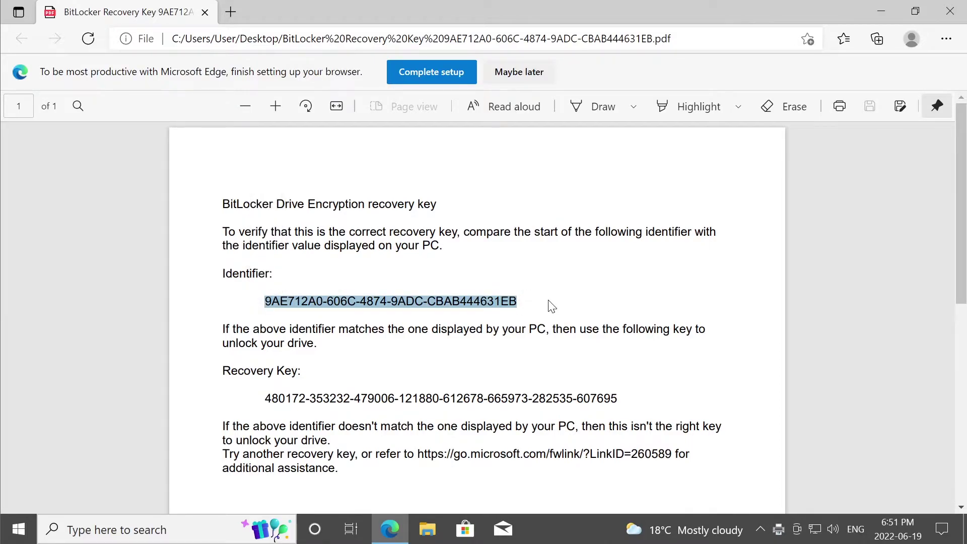
left_click_drag(264, 397, 624, 398)
left_click(620, 401)
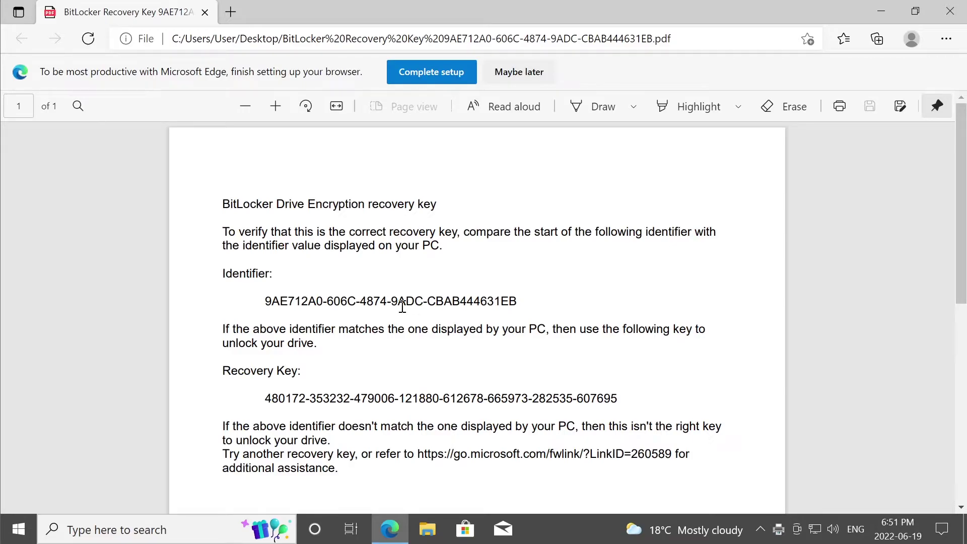
left_click_drag(263, 301, 538, 301)
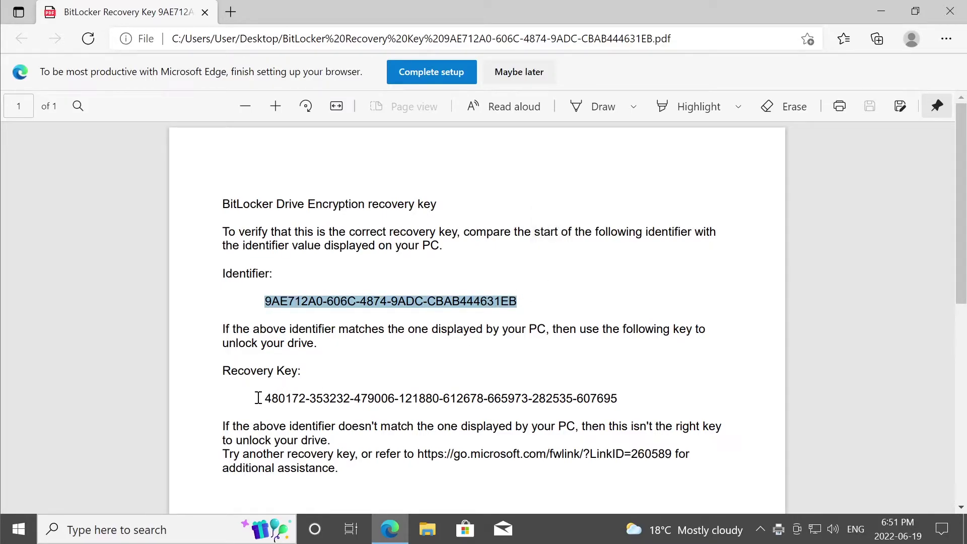
left_click_drag(259, 398, 654, 392)
left_click(669, 291)
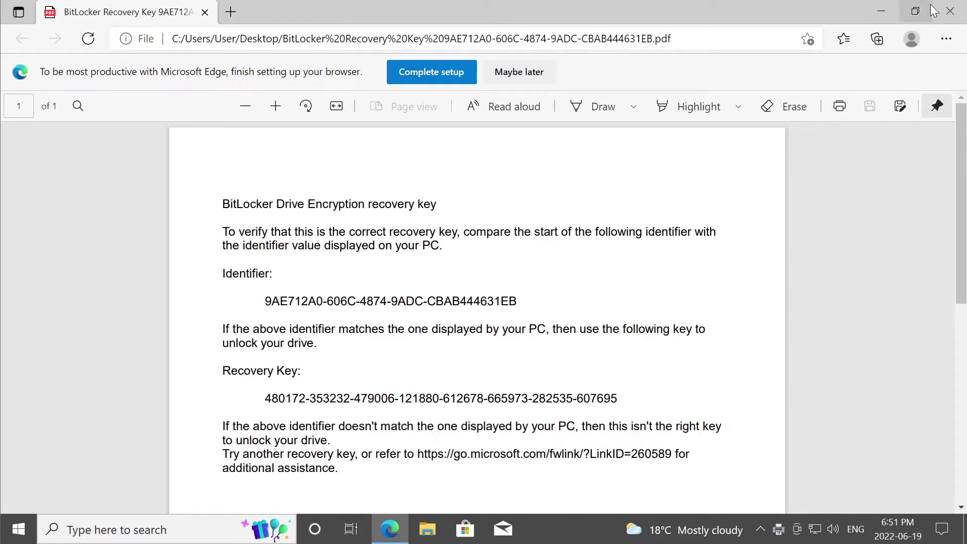
left_click(949, 11)
Reopen Computer Management by searching 'thi' for This PC and choosing Manage.
left_click(31, 195)
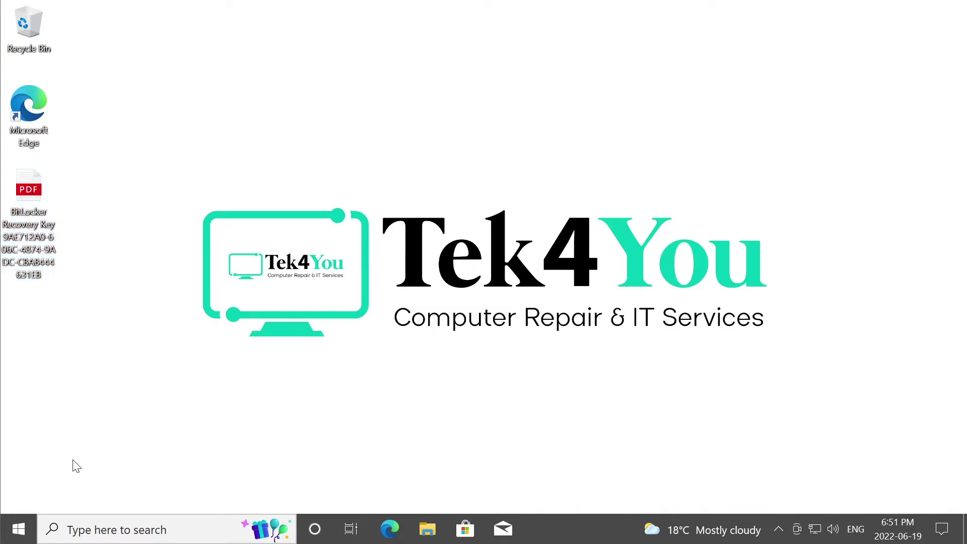
left_click(18, 529)
type("thi")
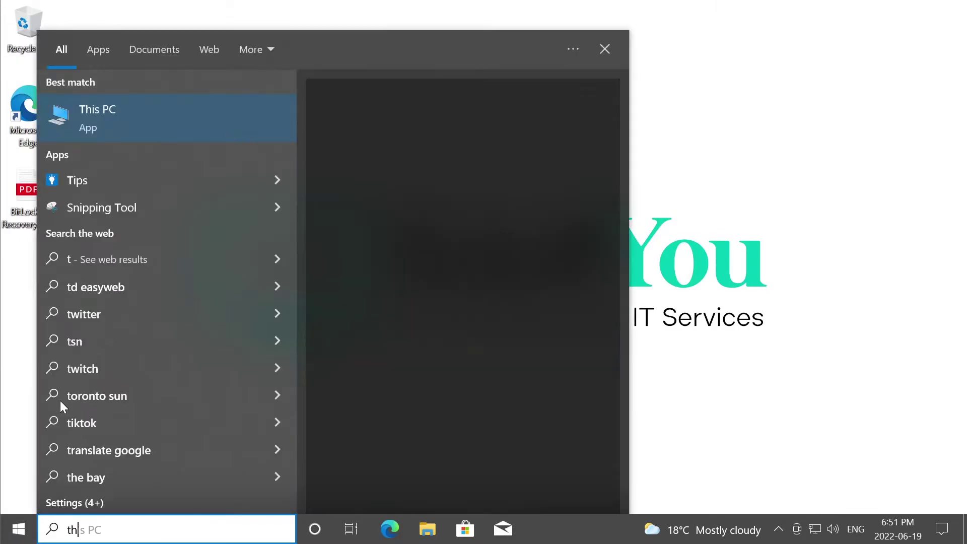
left_click(402, 308)
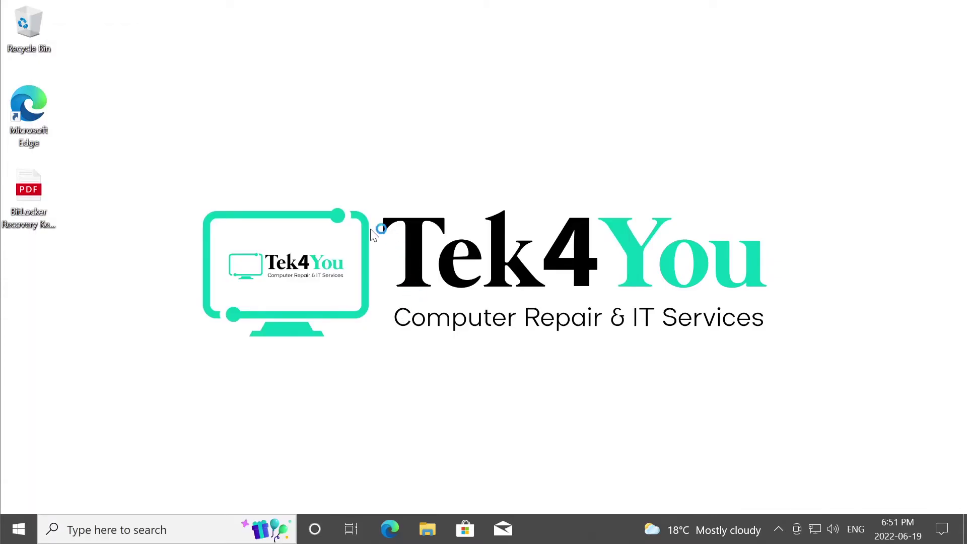
Find Trusted Platform Module 2.0 under Security devices in Device Manager, then view Disk Management.
left_click(95, 167)
left_click(187, 290)
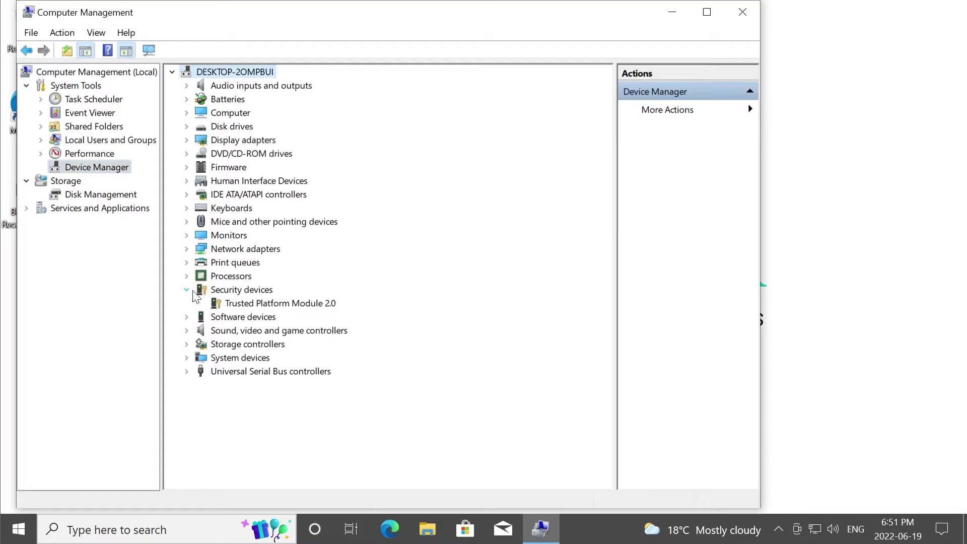
left_click(230, 303)
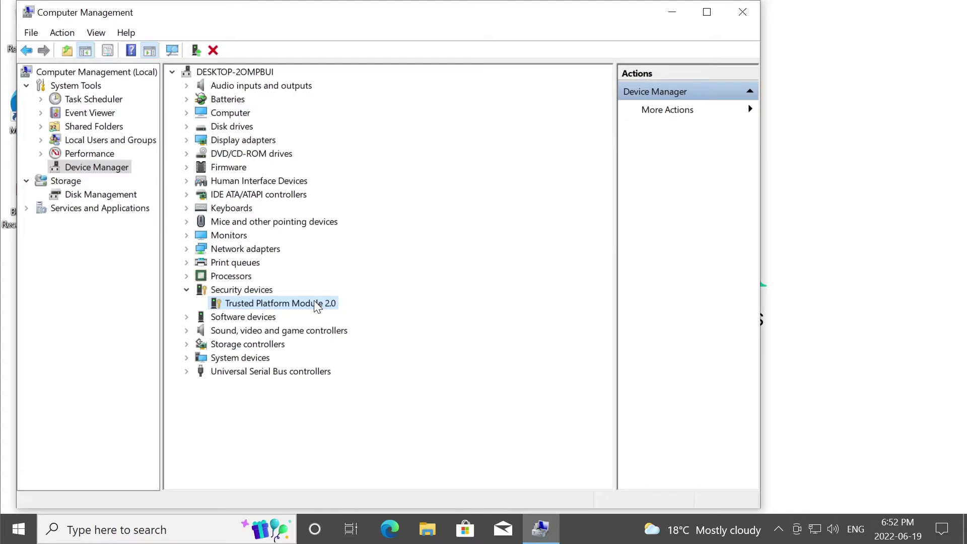
left_click(134, 195)
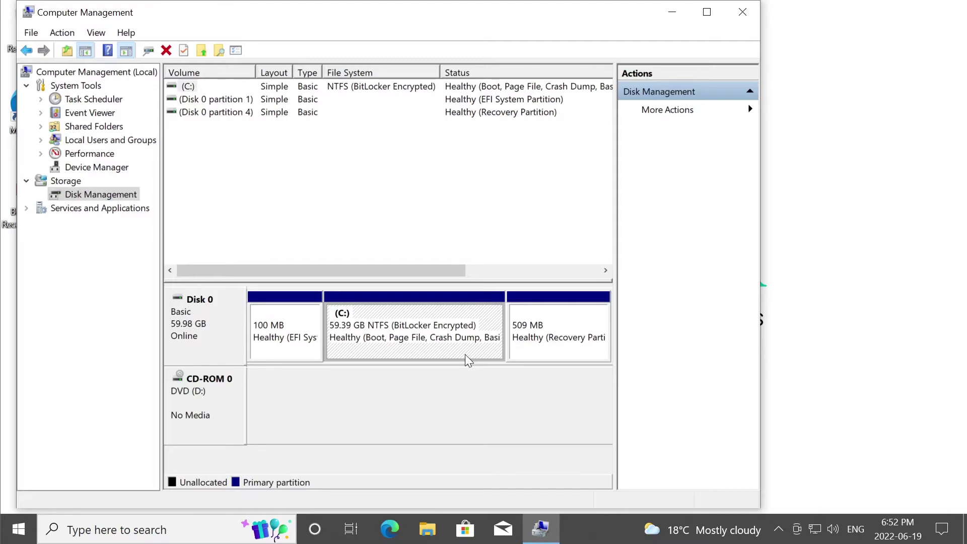
Recheck Device Manager and Disk Management, uncover the desktop PDF, then close Computer Management.
left_click(99, 169)
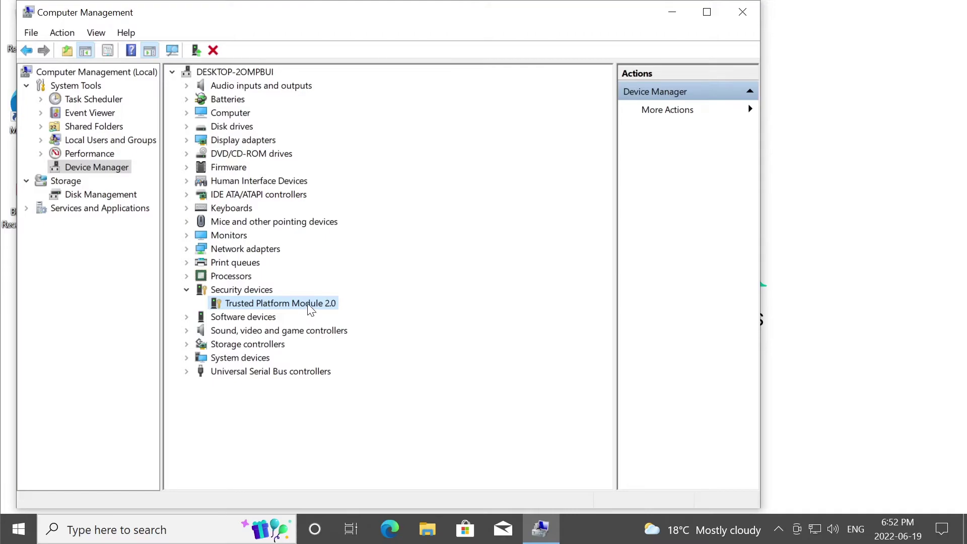
left_click_drag(316, 20, 408, 20)
left_click(15, 194)
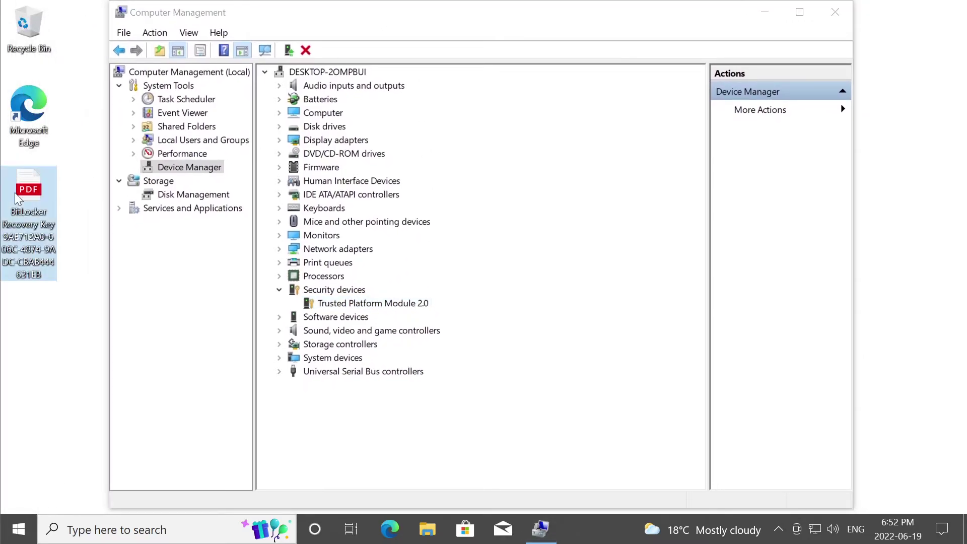
left_click(188, 196)
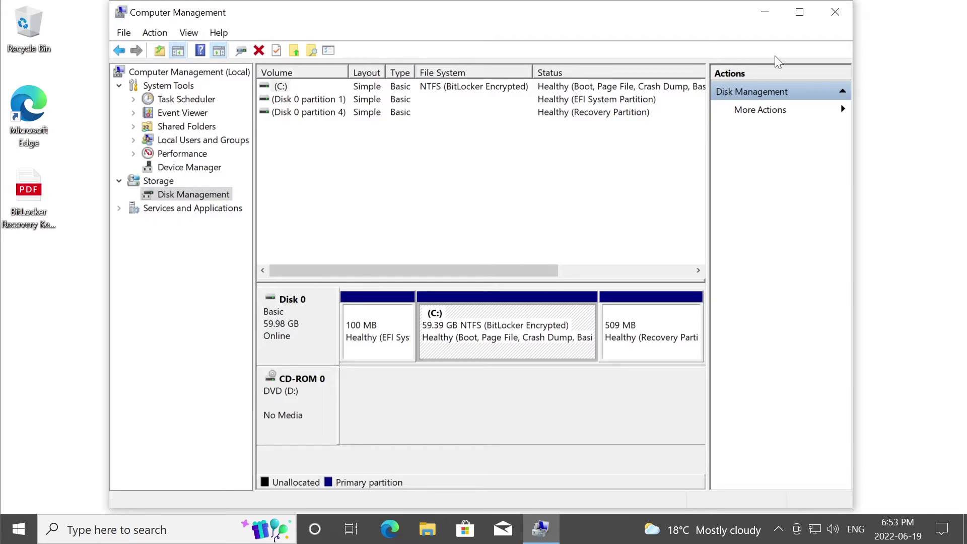
left_click(835, 12)
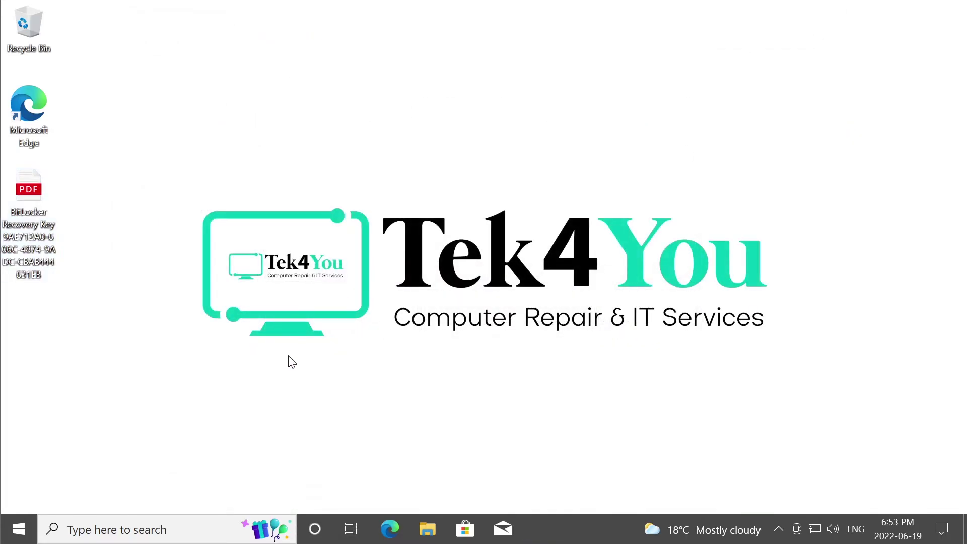
Shut down Windows 10 using the power button in the Start menu.
left_click(18, 528)
left_click(25, 500)
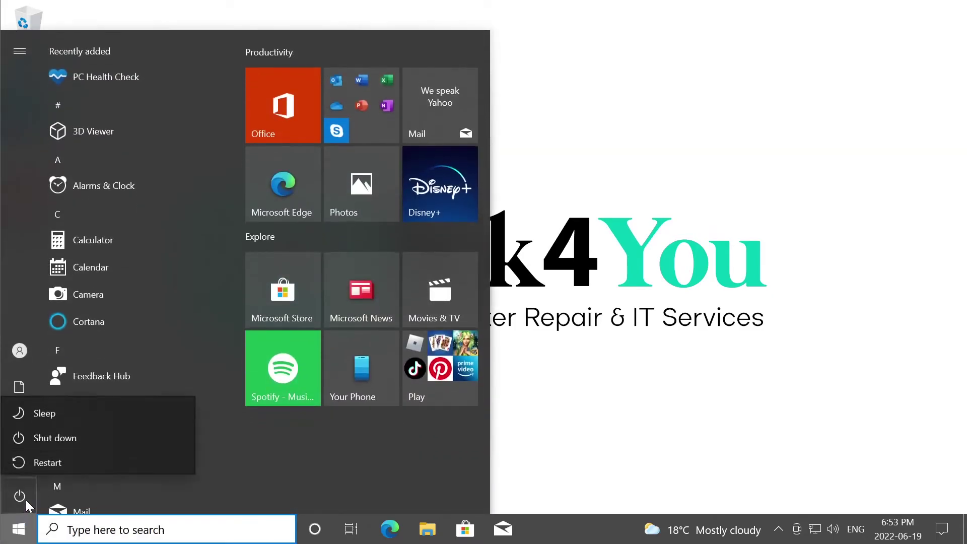
left_click(83, 440)
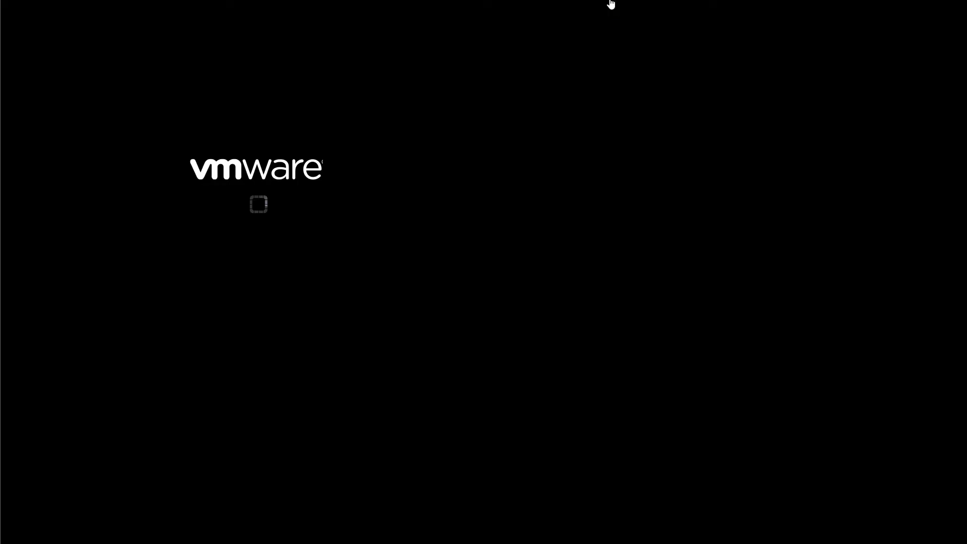
Remove the Trusted Platform Module from the virtual machine's settings and save.
left_click(611, 4)
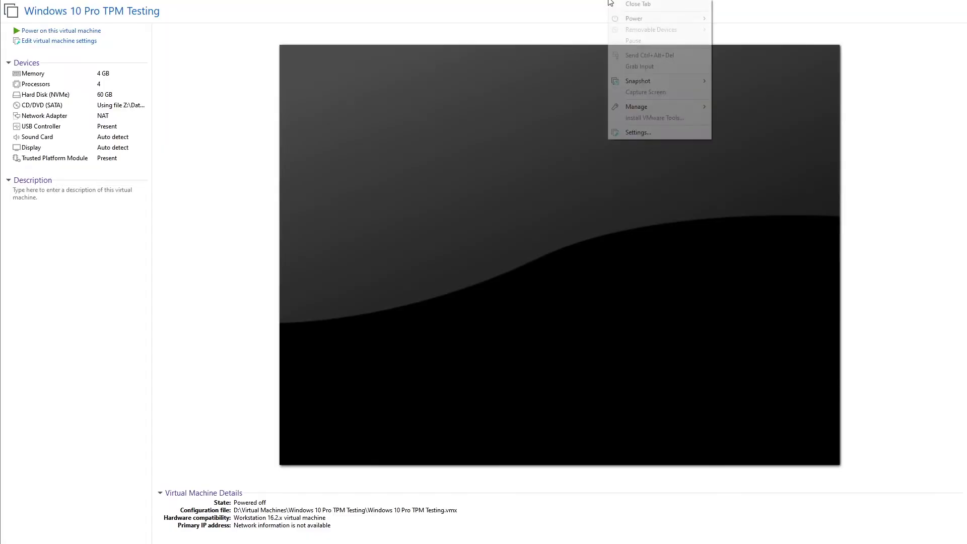
left_click(638, 133)
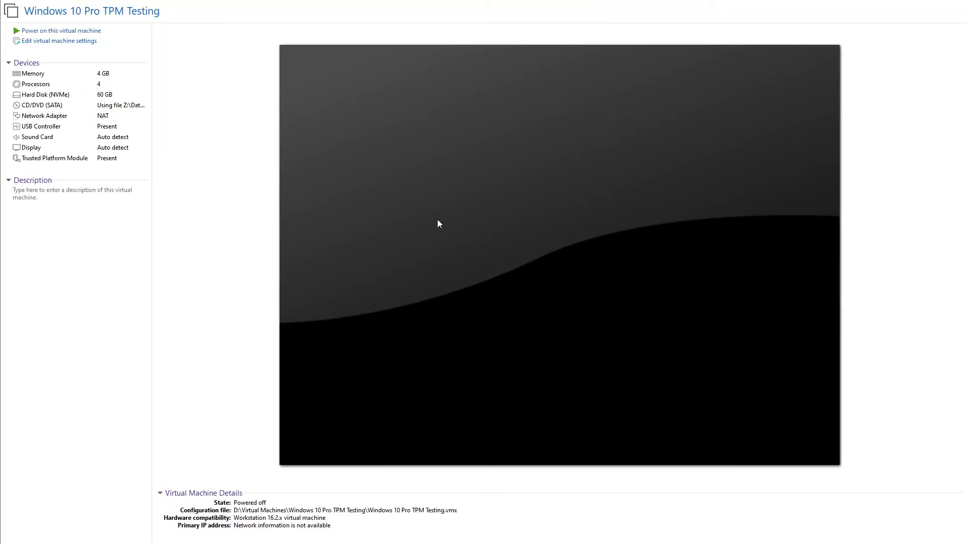
left_click(288, 188)
left_click(361, 408)
left_click(491, 429)
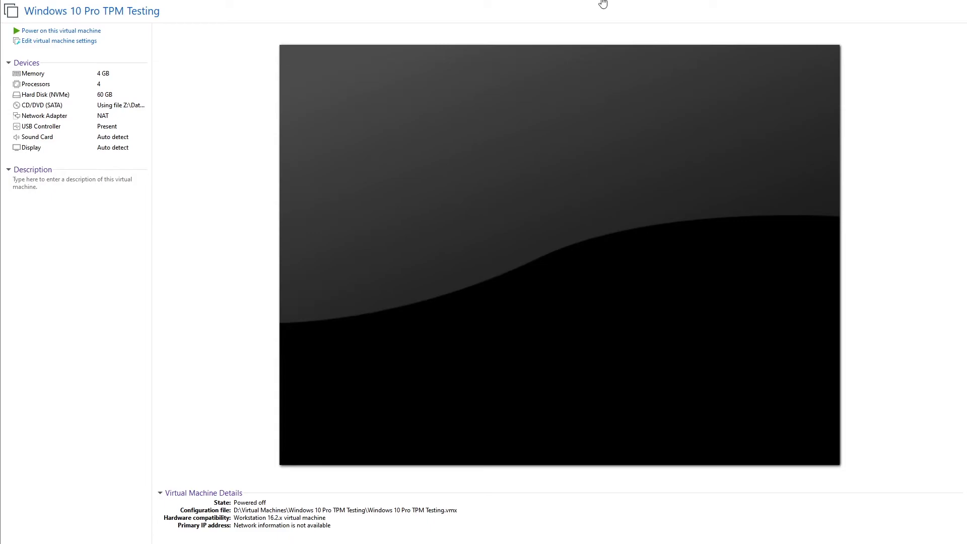
Add a new Trusted Platform Module to the virtual machine and save the settings.
right_click(604, 4)
left_click(647, 132)
left_click(320, 408)
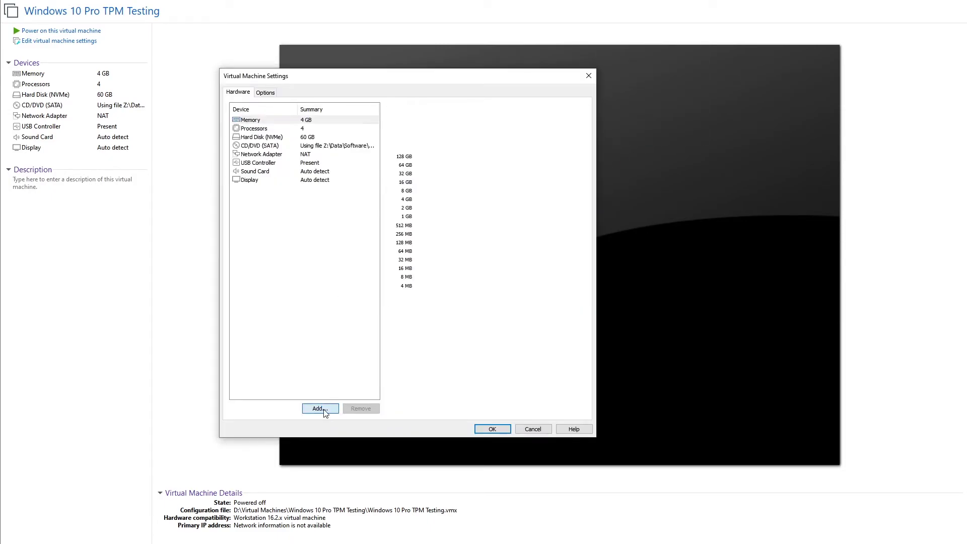
left_click(347, 296)
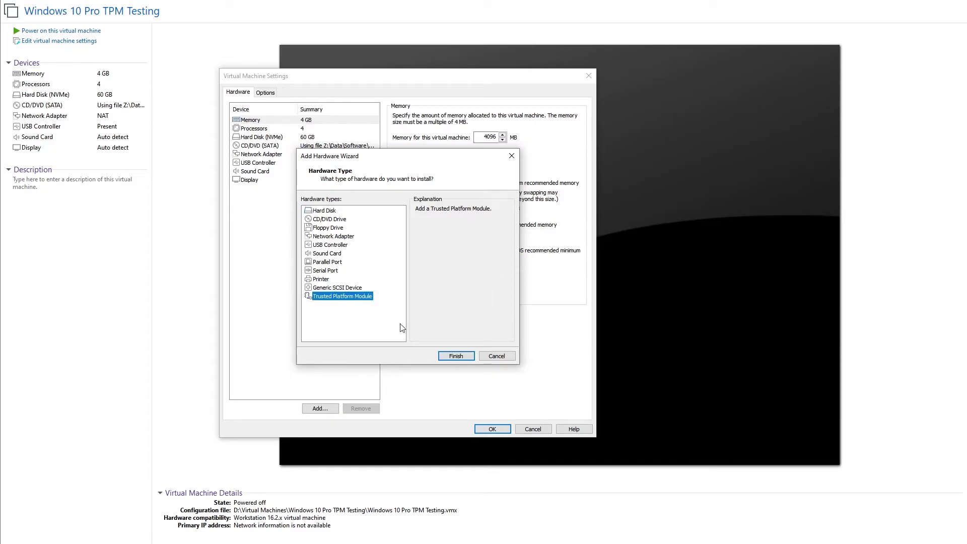
left_click(456, 356)
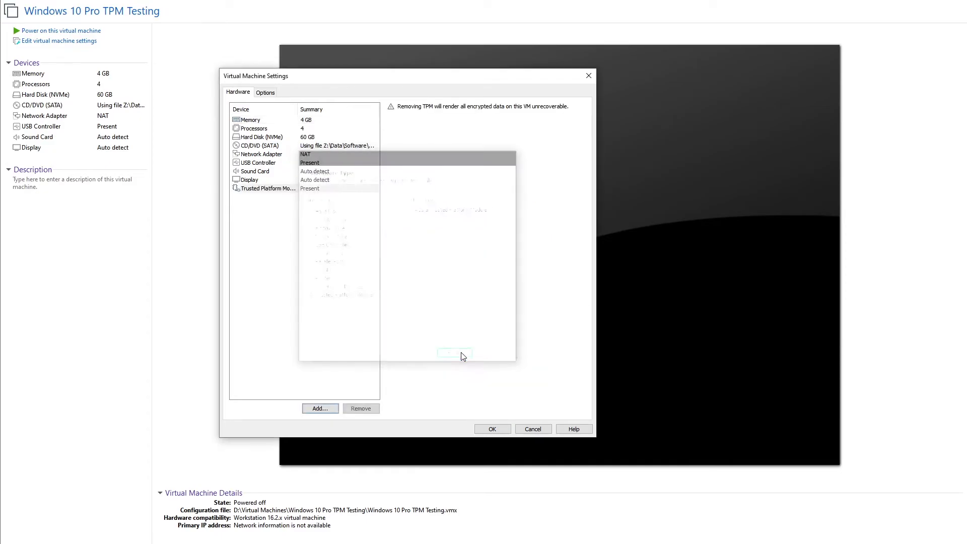
left_click(492, 429)
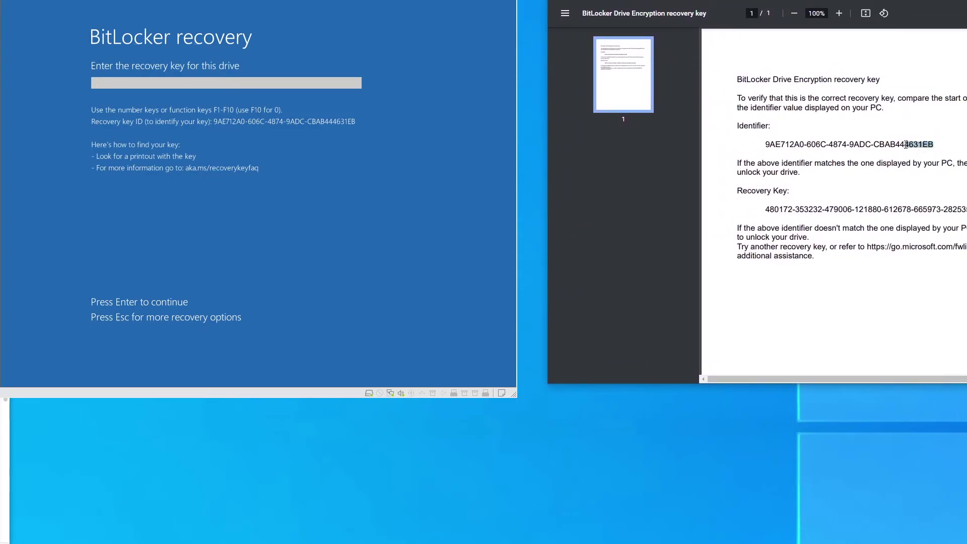
Match the key ID in the PDF, then enter the 48-digit recovery key to unlock drive C:.
left_click_drag(905, 144, 873, 144)
left_click_drag(764, 209, 964, 210)
left_click(229, 88)
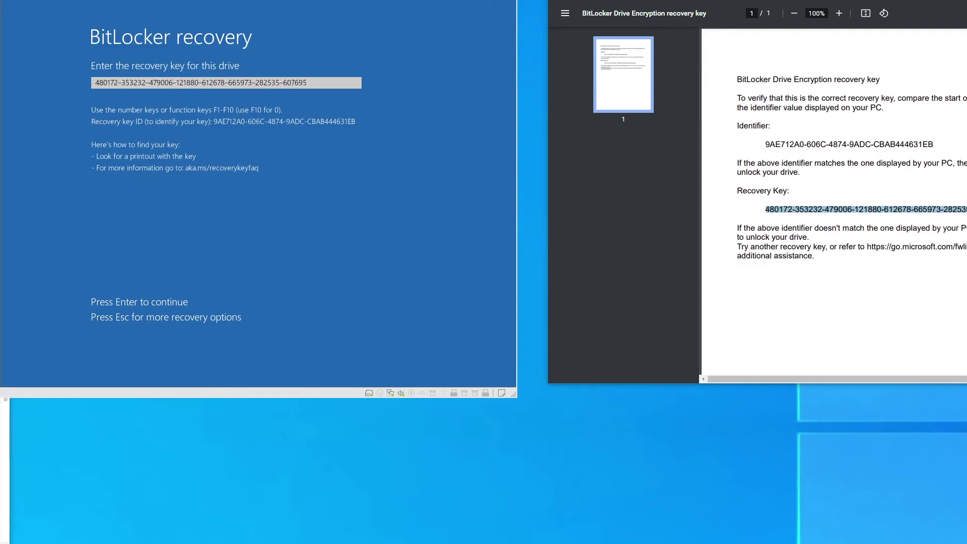
key("Return")
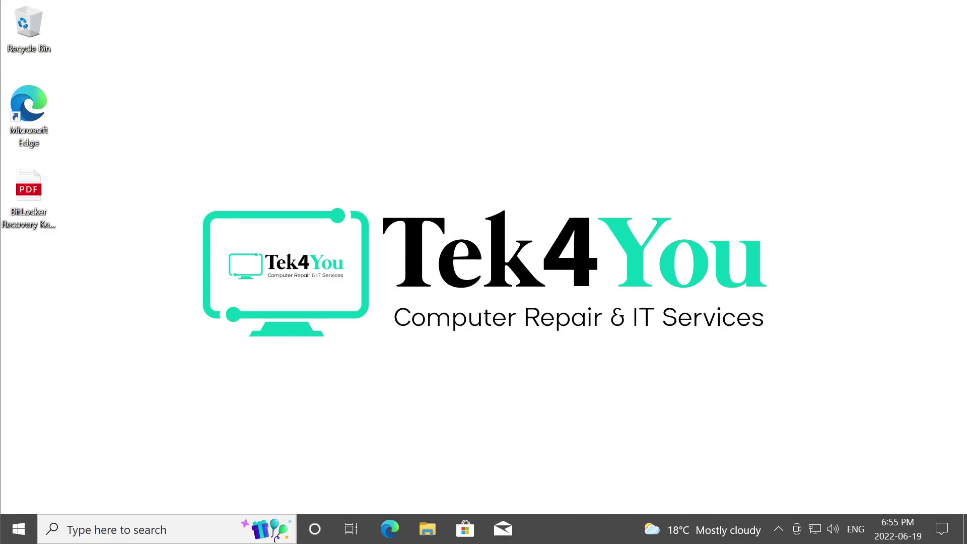
left_click(18, 528)
left_click(22, 503)
left_click(34, 461)
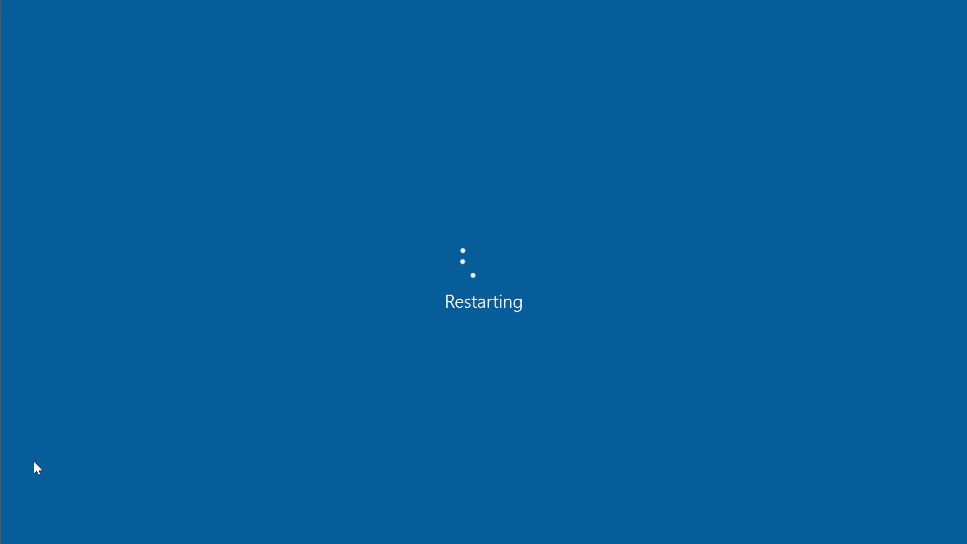